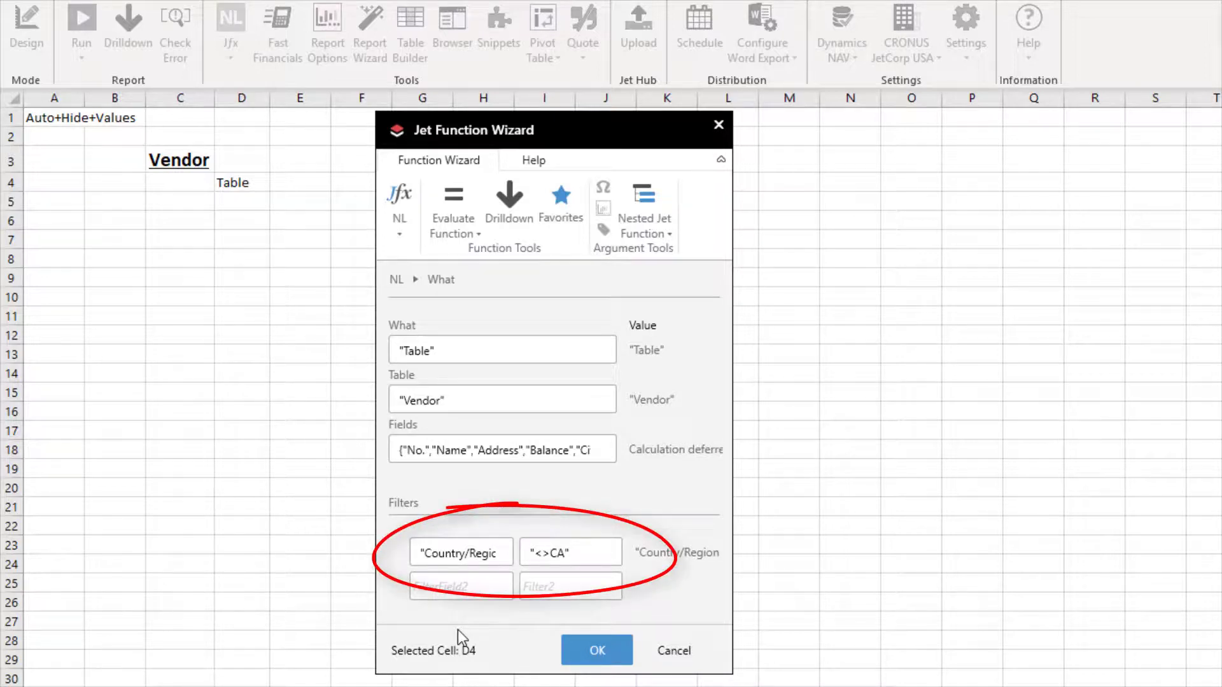
# - Confirm the Vendor table function, run the report to list vendors, then go to the Vendor Transactions sheet
pyautogui.click(597, 650)
pyautogui.click(63, 184)
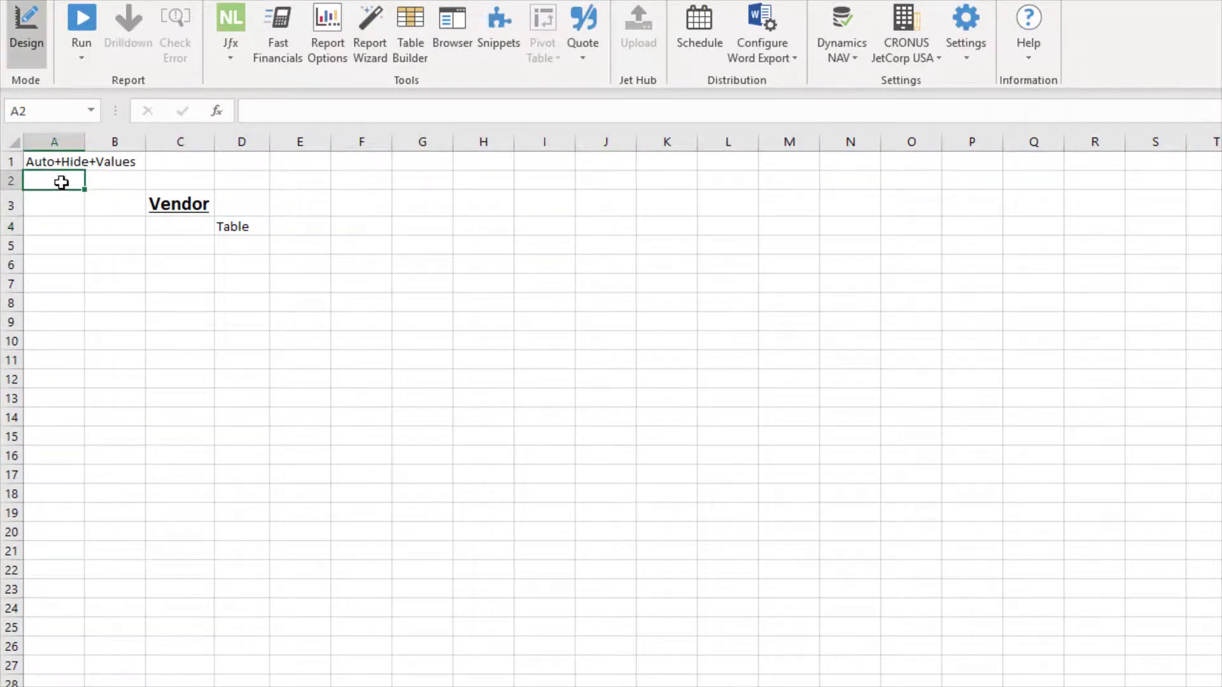
pyautogui.click(82, 24)
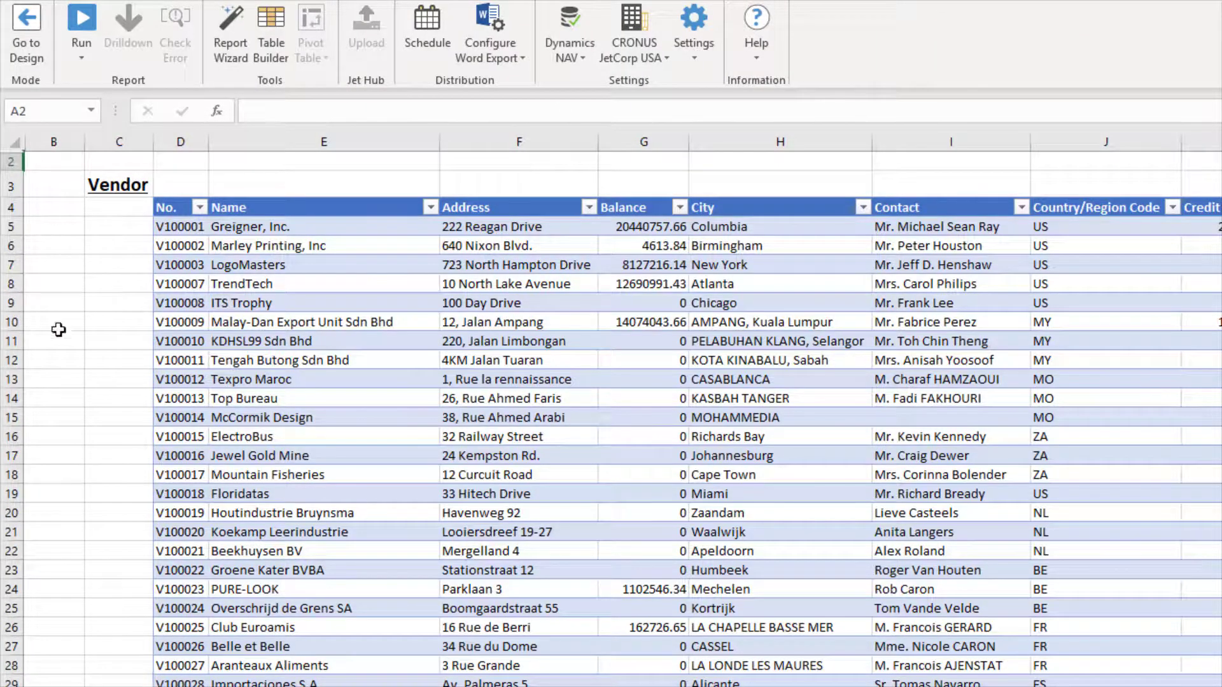
pyautogui.hotkey('ctrl', 'pagedown')
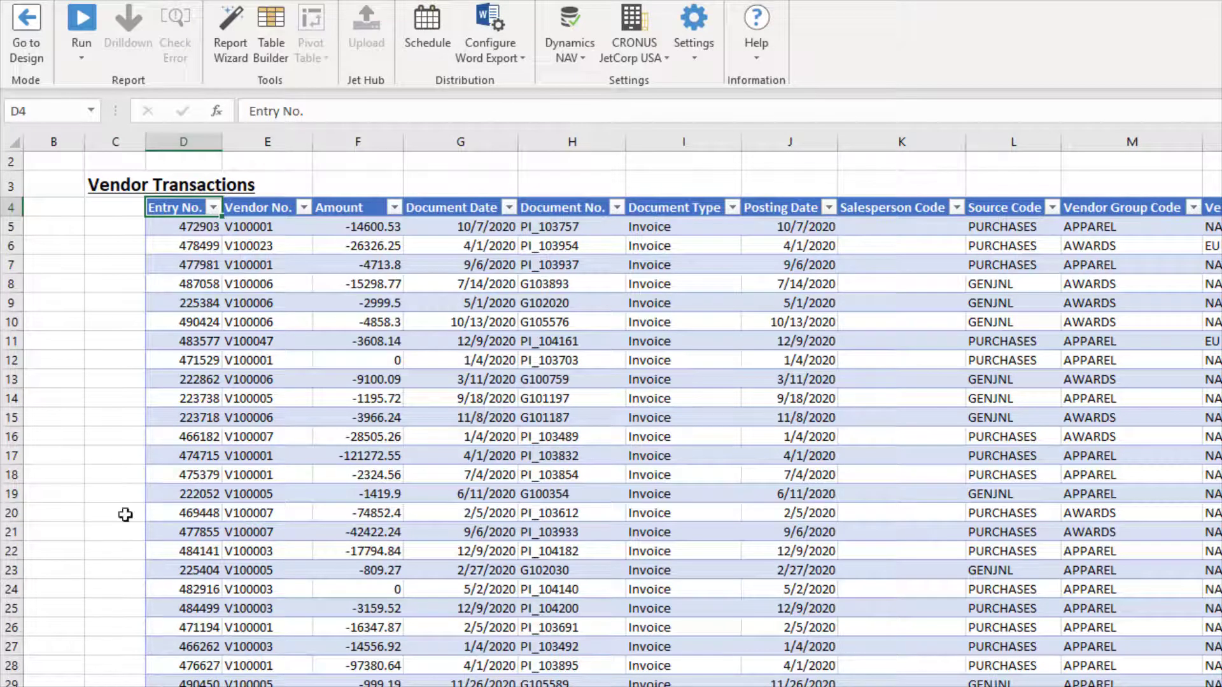
# - Switch the report back to design mode
pyautogui.click(33, 38)
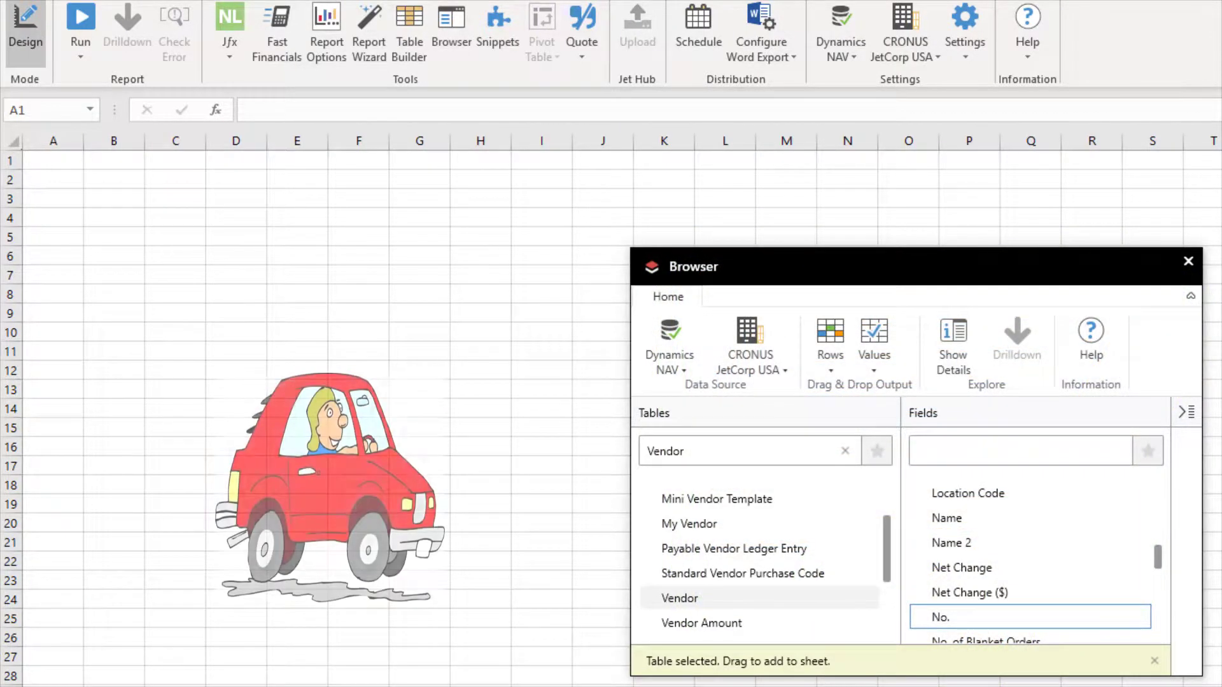
# - Place an NL Rows list of Vendor No. at C5 and set dropped fields to return First
pyautogui.click(1014, 621)
pyautogui.moveTo(892, 568); pyautogui.dragTo(159, 232)
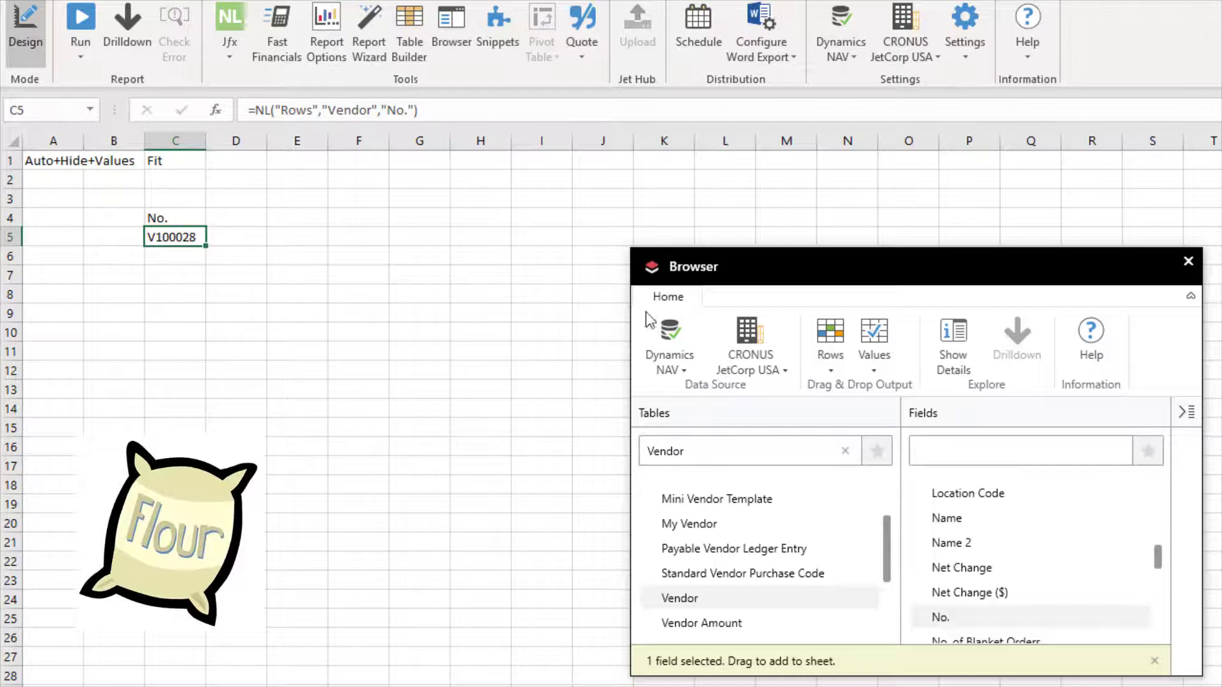
pyautogui.click(831, 360)
pyautogui.click(832, 426)
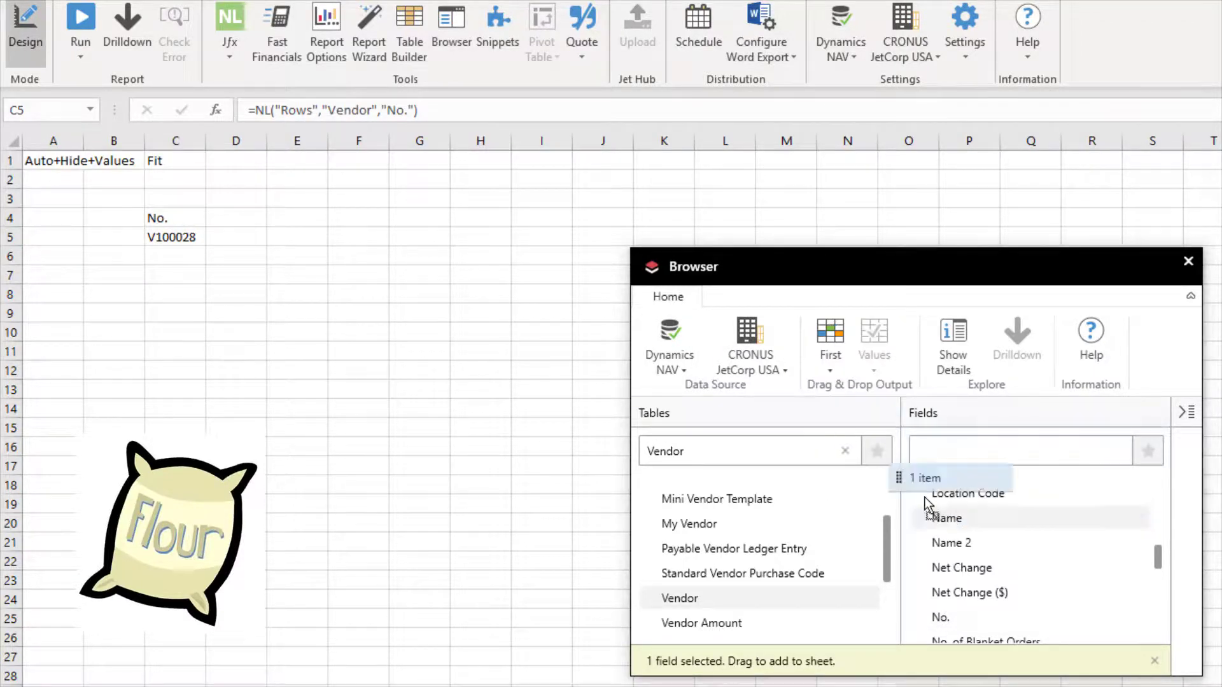
# - Add a vendor Name lookup at D5 filtered by No. = C5, then run the report
pyautogui.moveTo(926, 499); pyautogui.dragTo(237, 237)
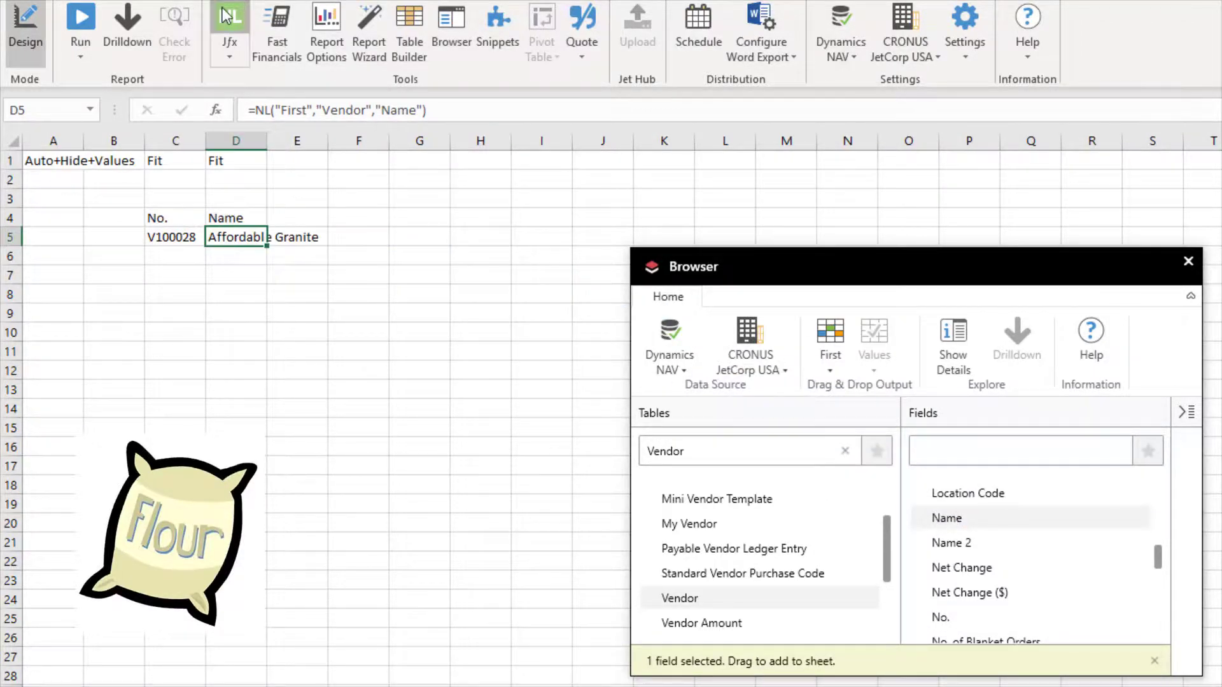
pyautogui.click(224, 16)
pyautogui.click(446, 548)
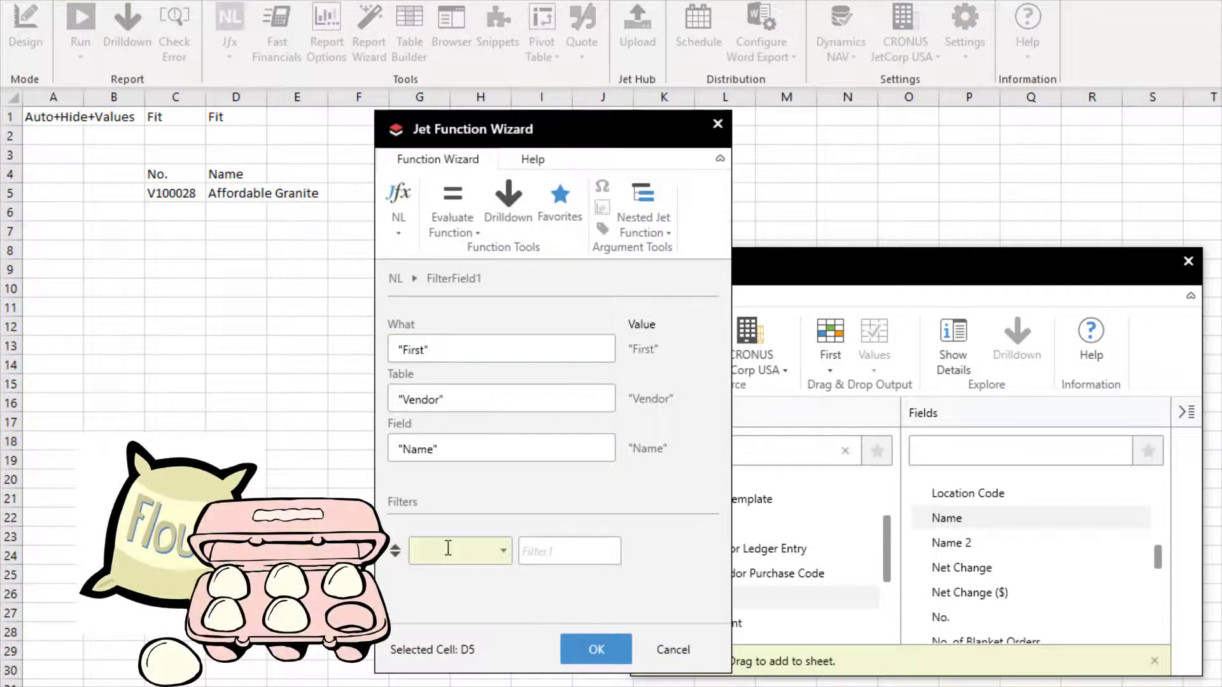
pyautogui.write('No.')
pyautogui.press('Tab')
pyautogui.write('C5')
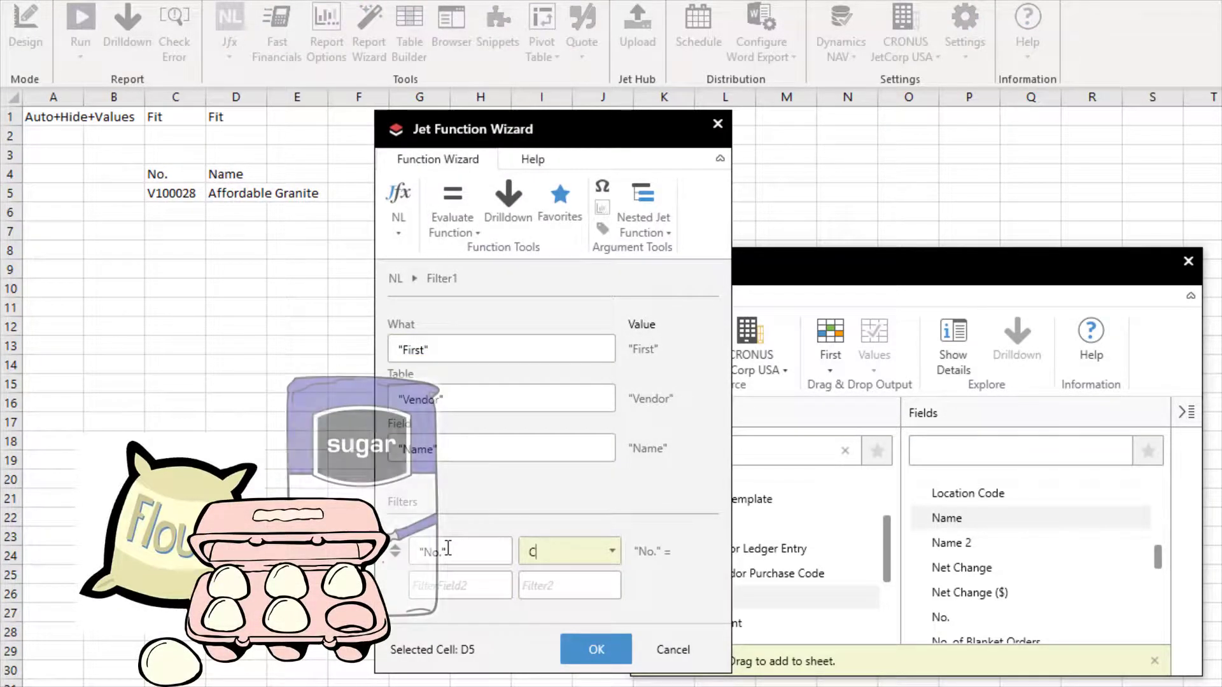
pyautogui.press('Tab')
pyautogui.click(587, 652)
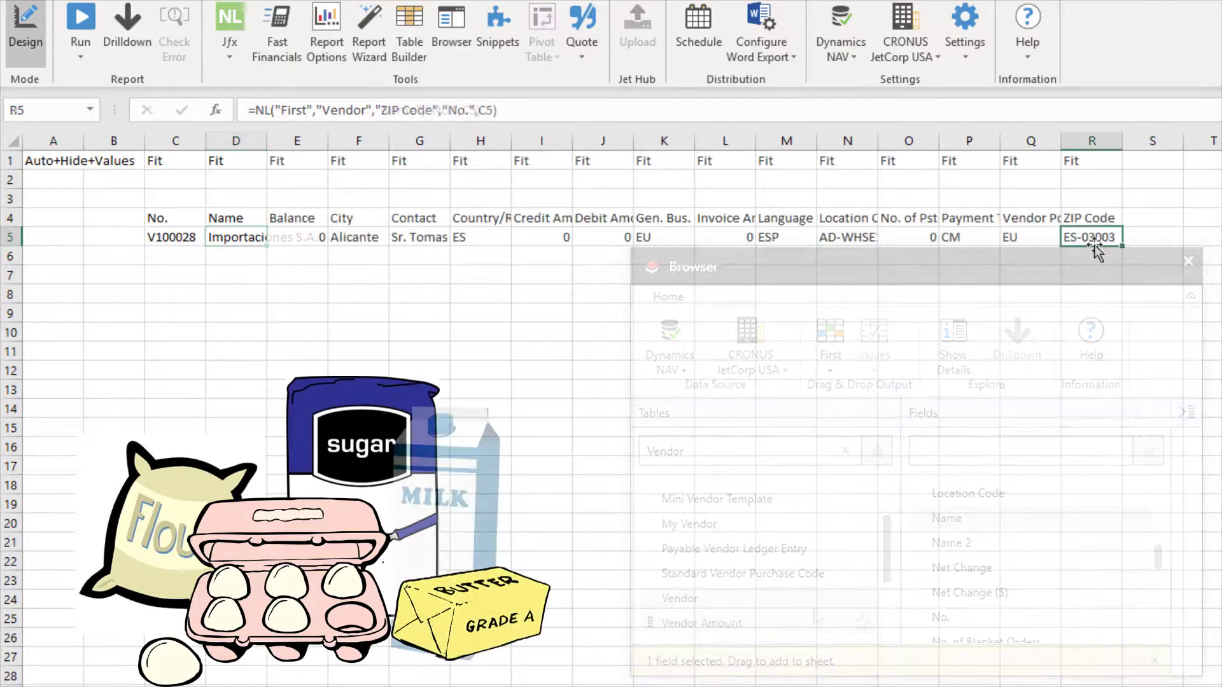
pyautogui.click(58, 183)
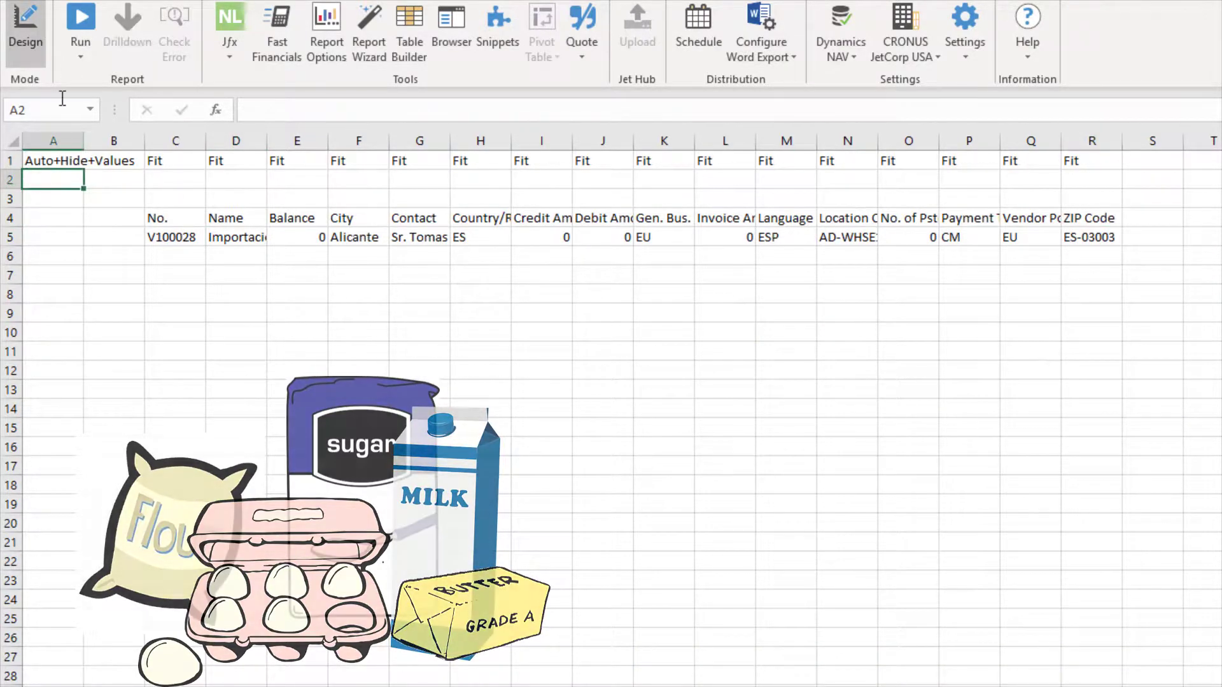
pyautogui.click(81, 19)
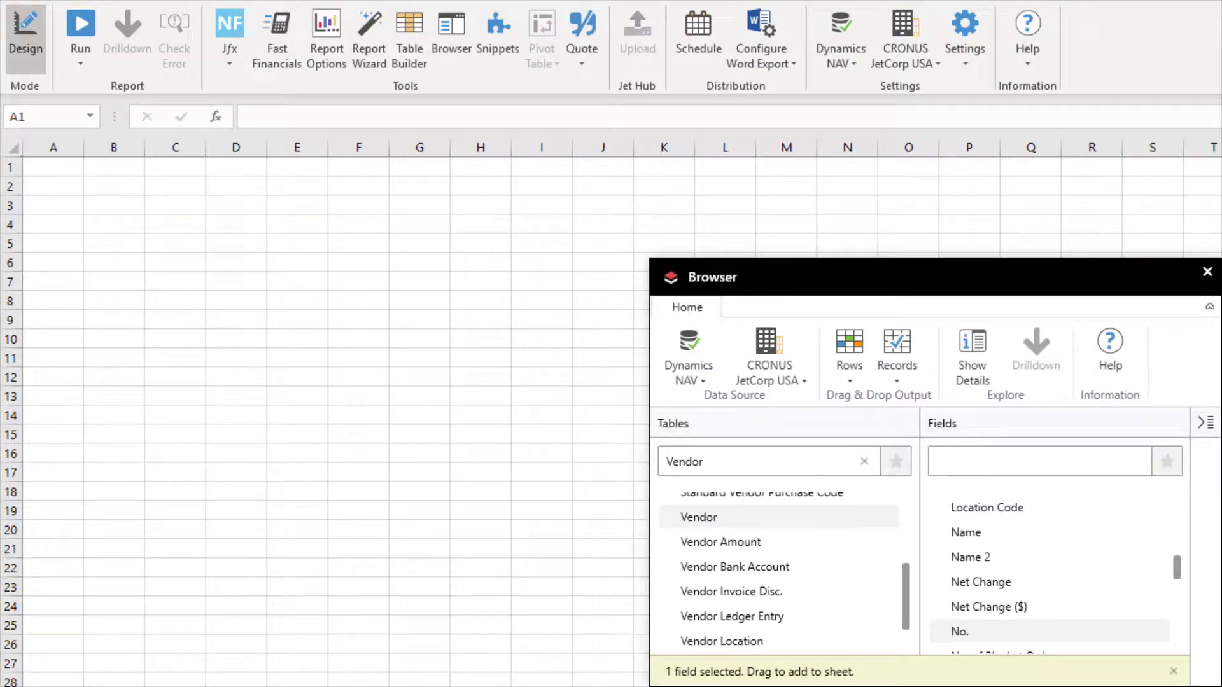
# - Add a Vendor record key and No. field at C5, and inspect the NL and NF formulas
pyautogui.moveTo(962, 632); pyautogui.dragTo(158, 244)
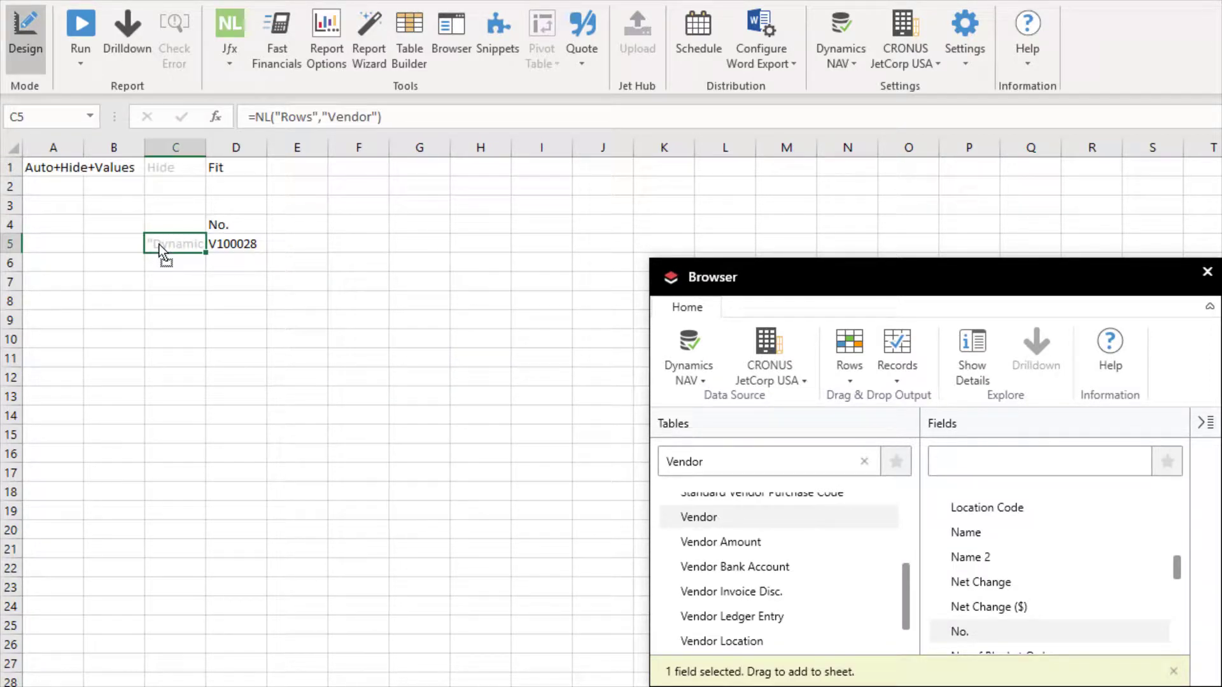
pyautogui.click(220, 24)
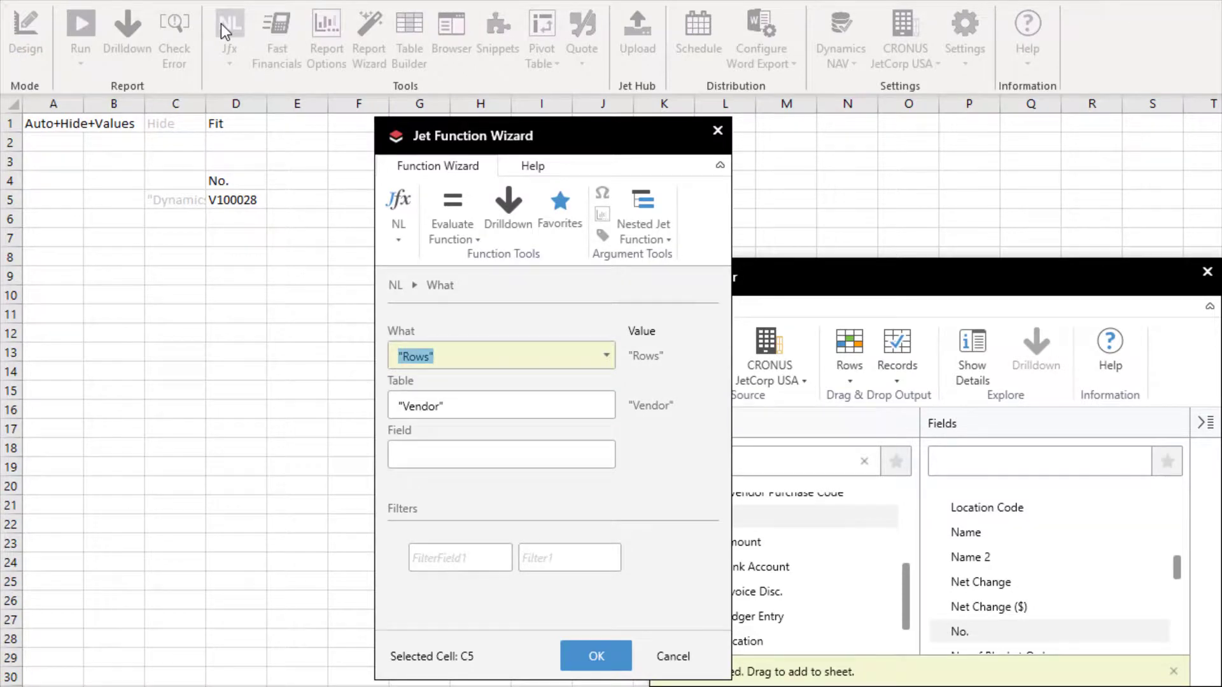
pyautogui.click(669, 662)
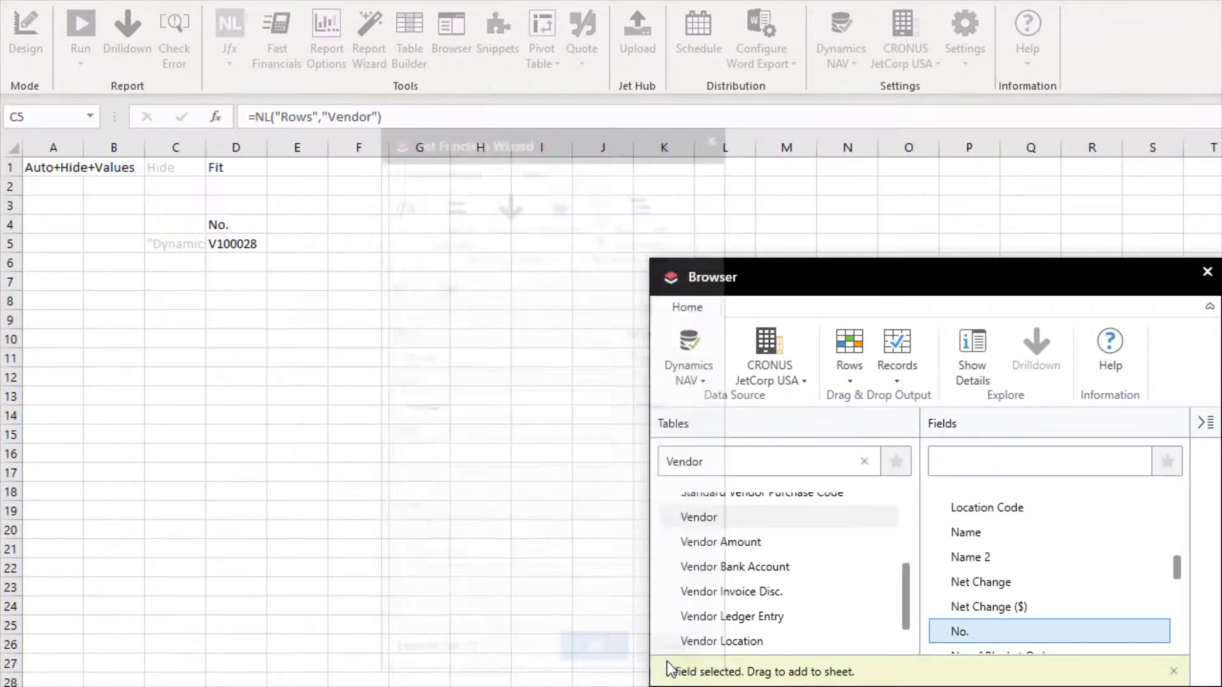
pyautogui.click(250, 248)
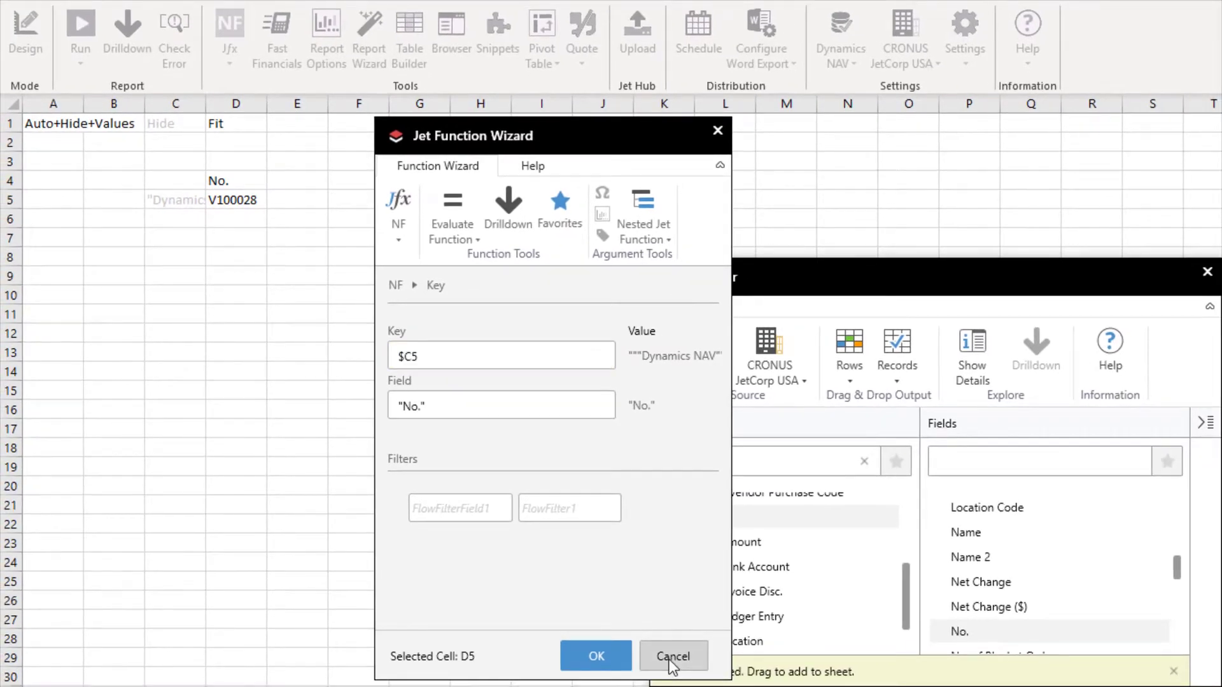
pyautogui.click(680, 666)
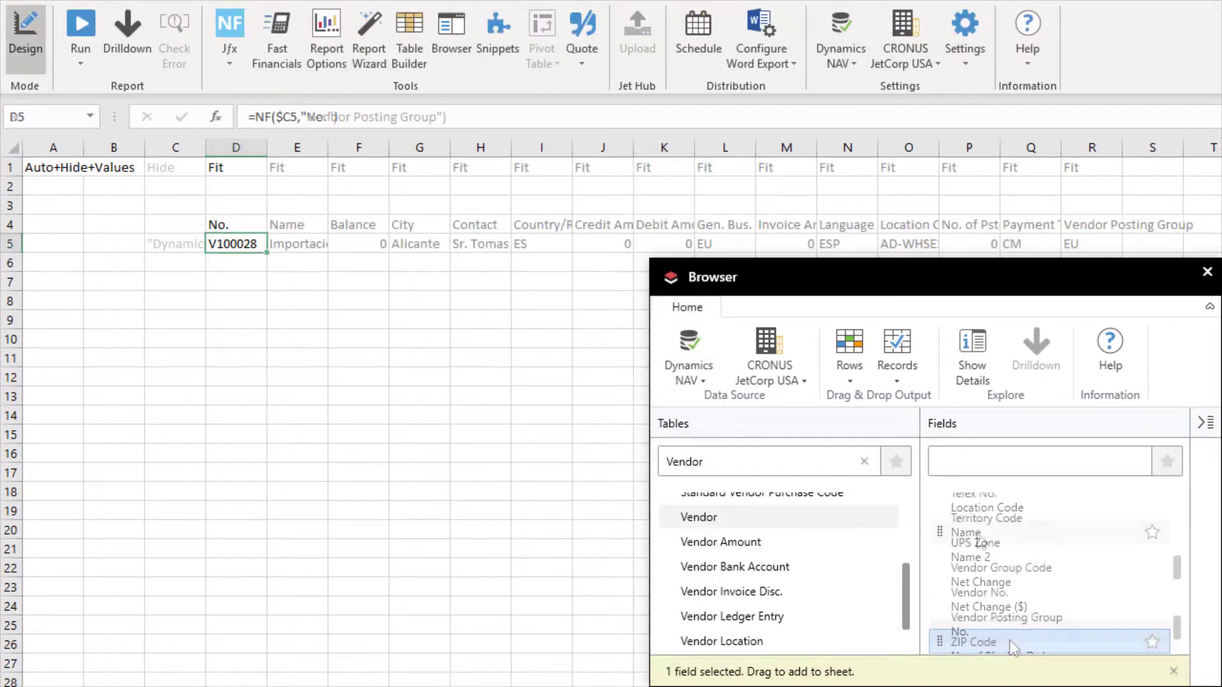
# - Add the ZIP Code field at S5 and close the data browser
pyautogui.moveTo(974, 642); pyautogui.dragTo(1150, 245)
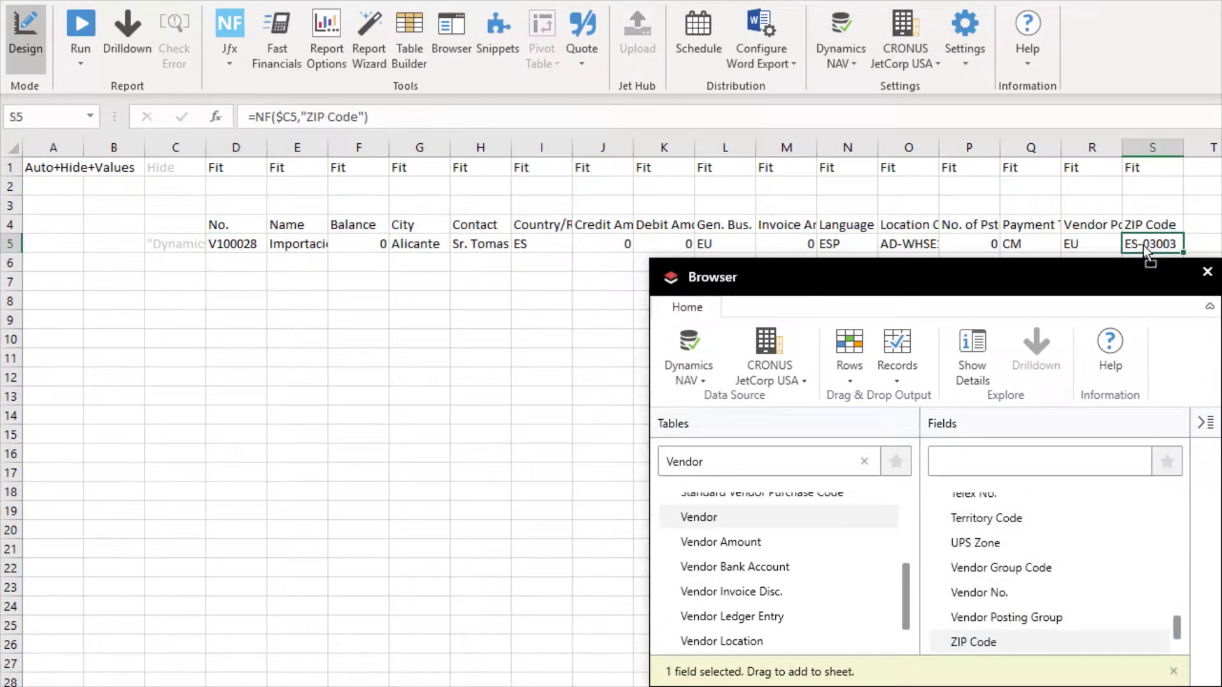
pyautogui.click(1208, 272)
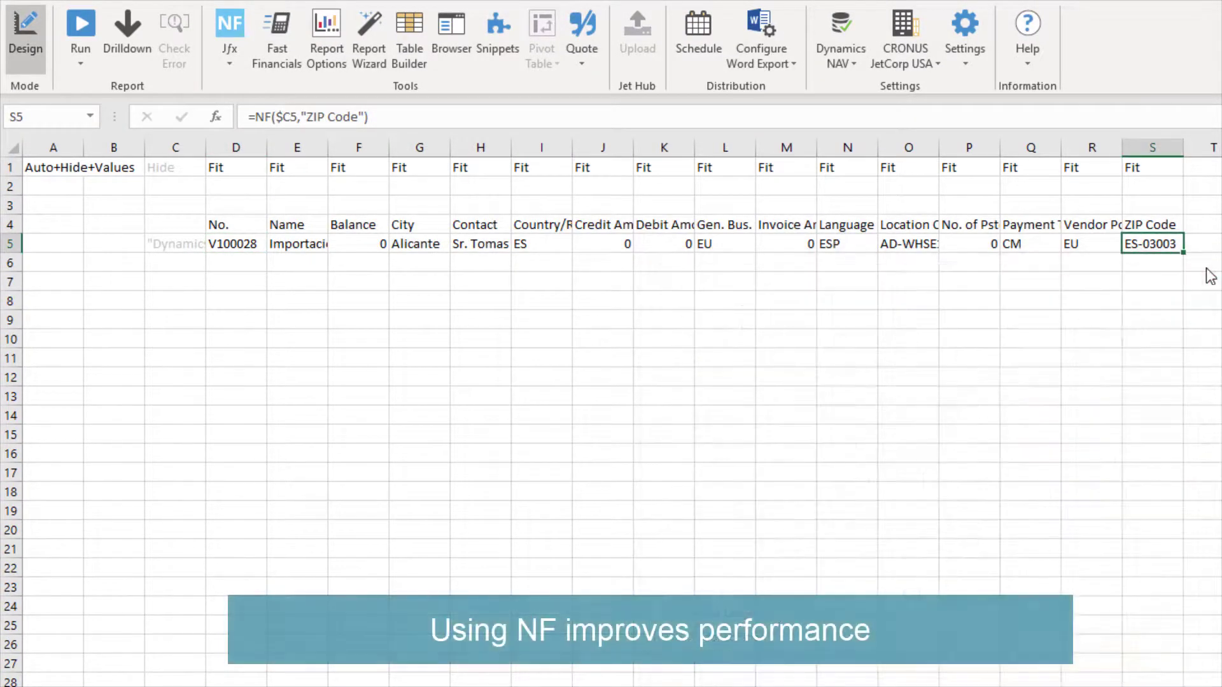
pyautogui.click(50, 184)
# - Run the vendor report and drill down into vendor V100001's full Vendor record
pyautogui.click(78, 26)
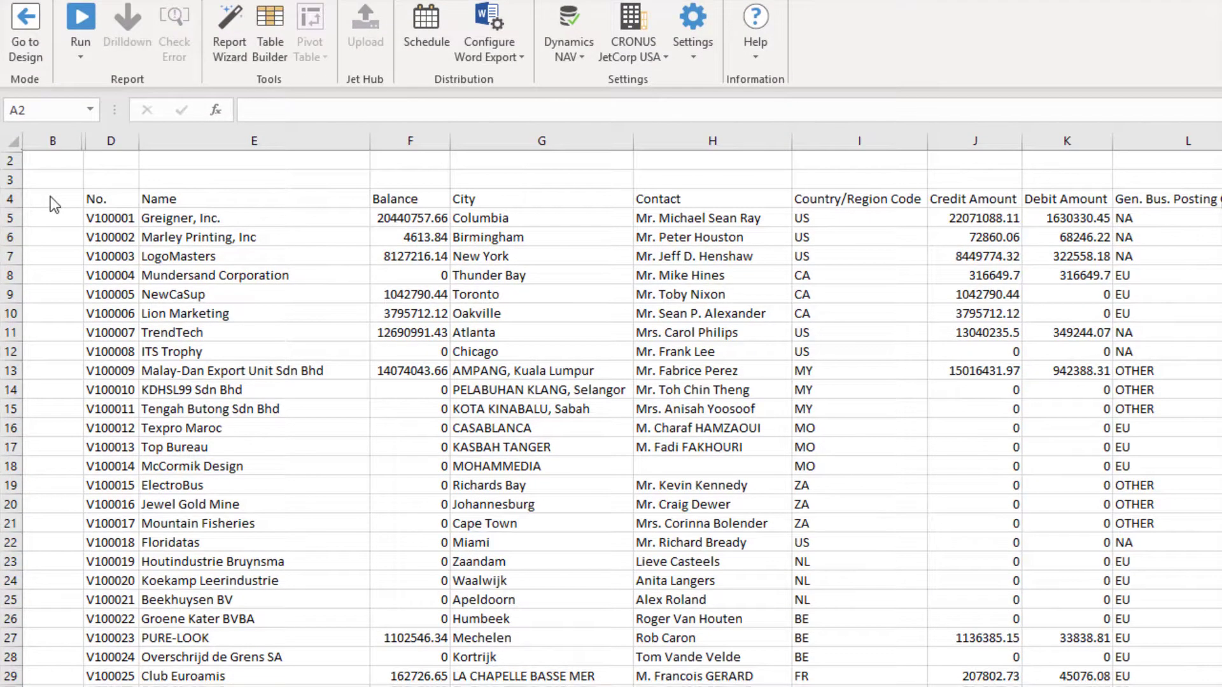
pyautogui.click(109, 219)
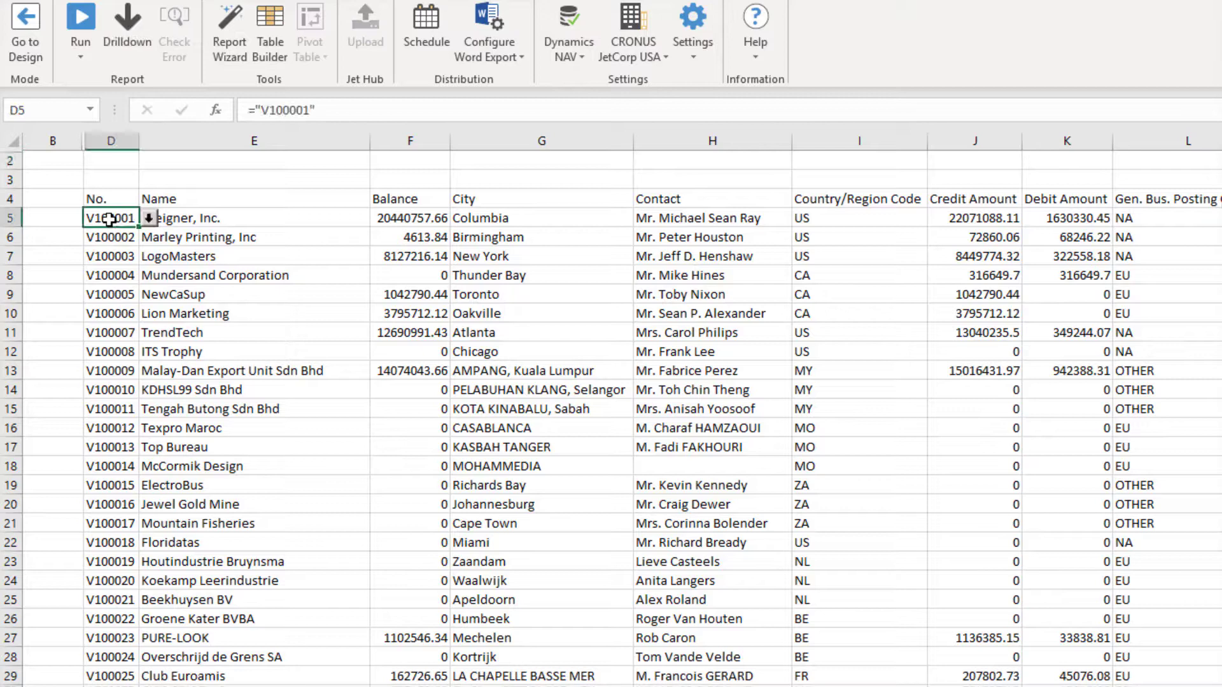
pyautogui.click(154, 218)
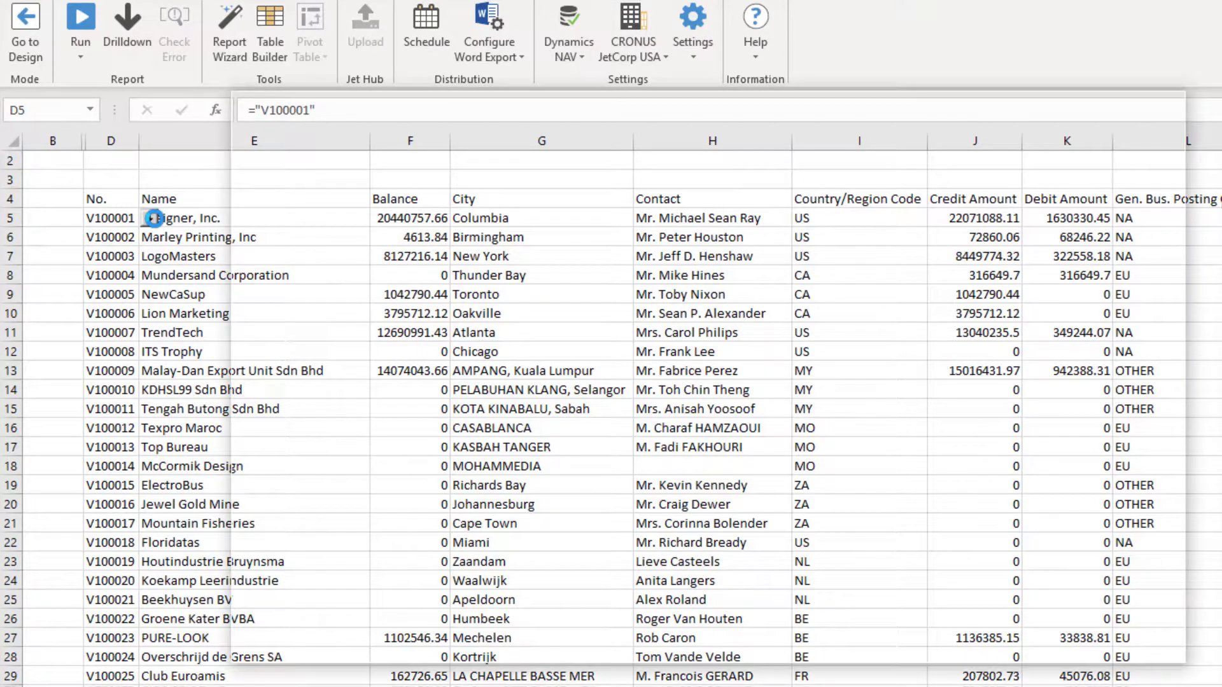
pyautogui.hscroll(15, 758, 577)
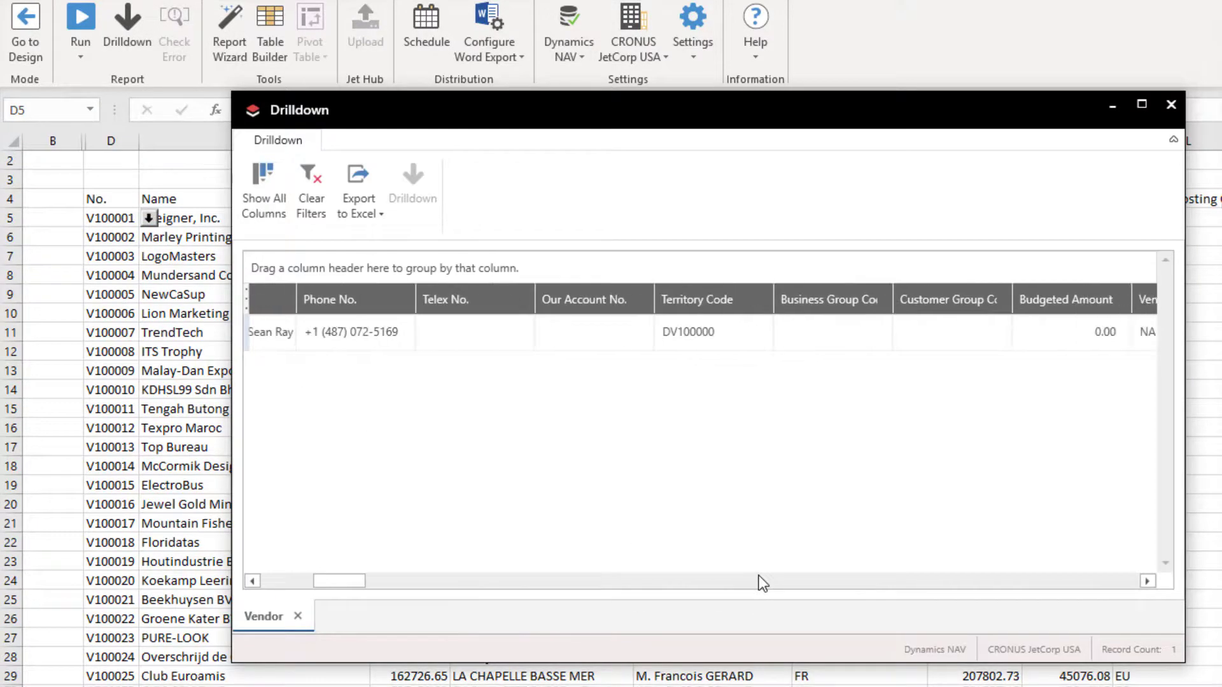
pyautogui.hscroll(5, 759, 575)
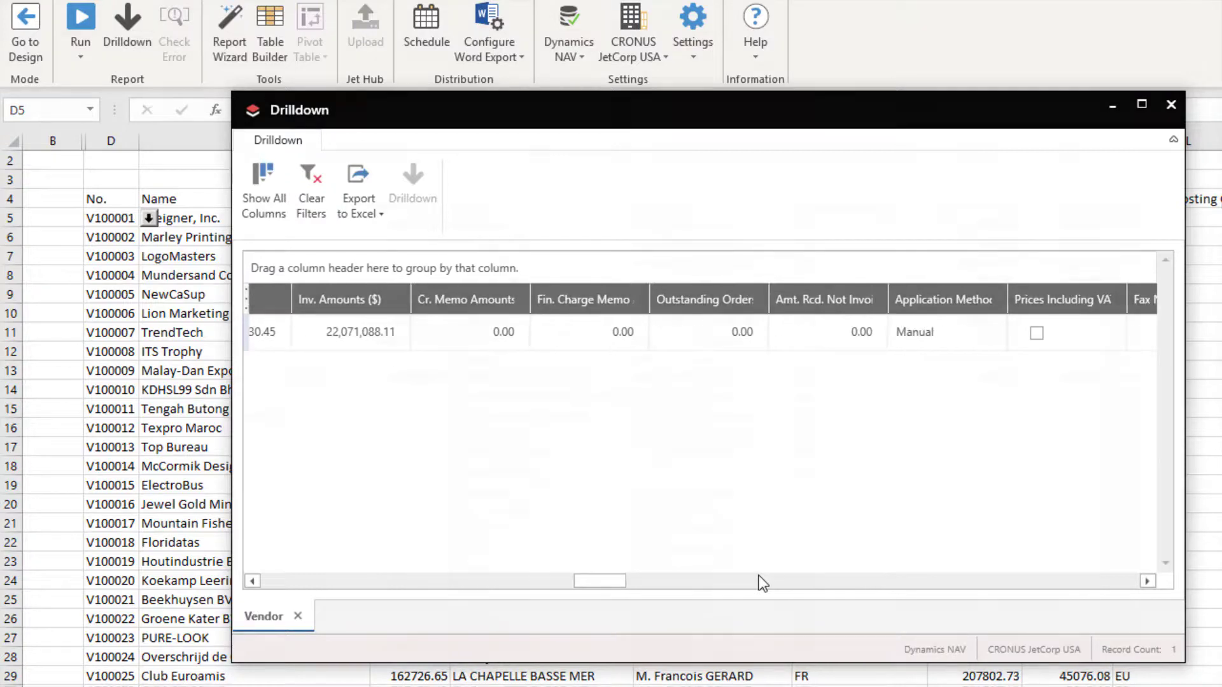